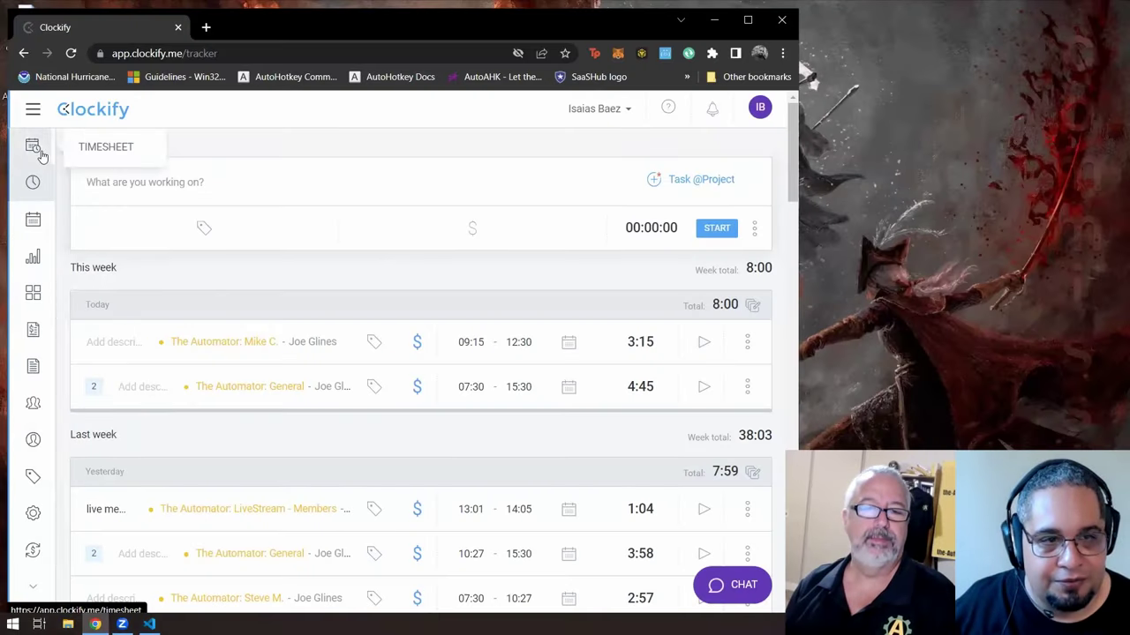
Start a timer, assign it to the same The Automator task as today's 09:15–12:30 entry, and stop it to record the time.
mouse_move(33, 256)
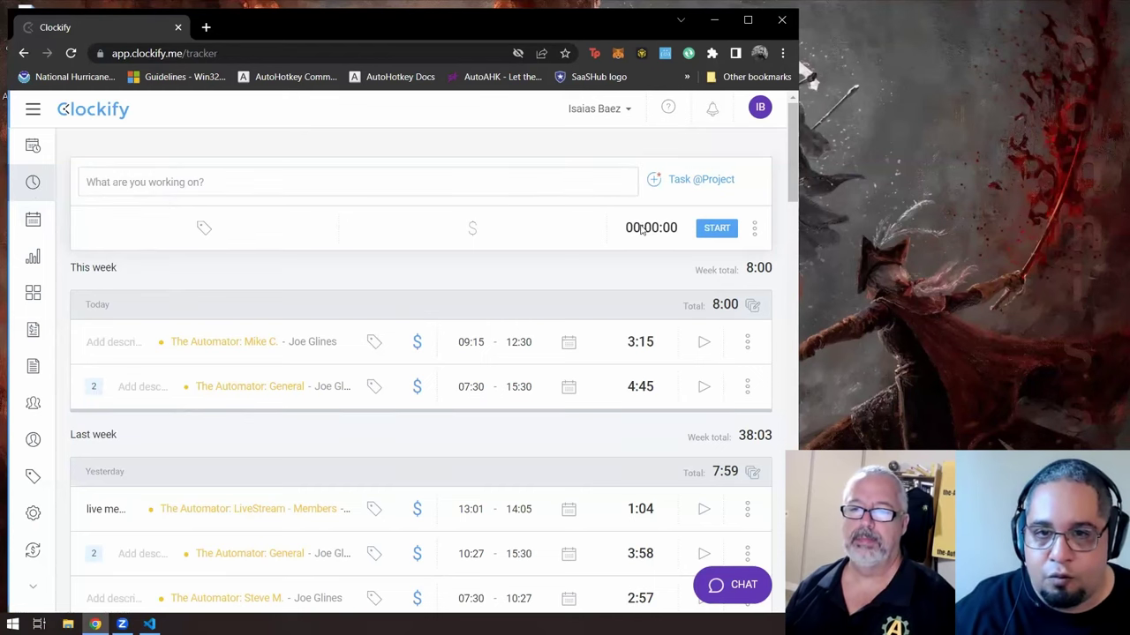
left_click(712, 232)
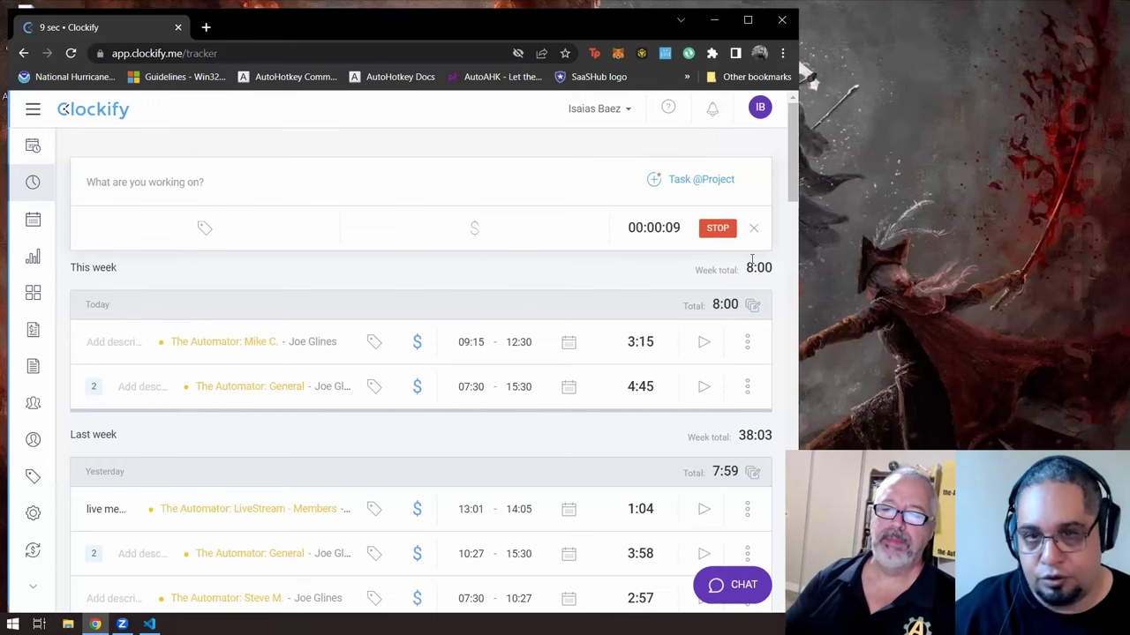
left_click(685, 183)
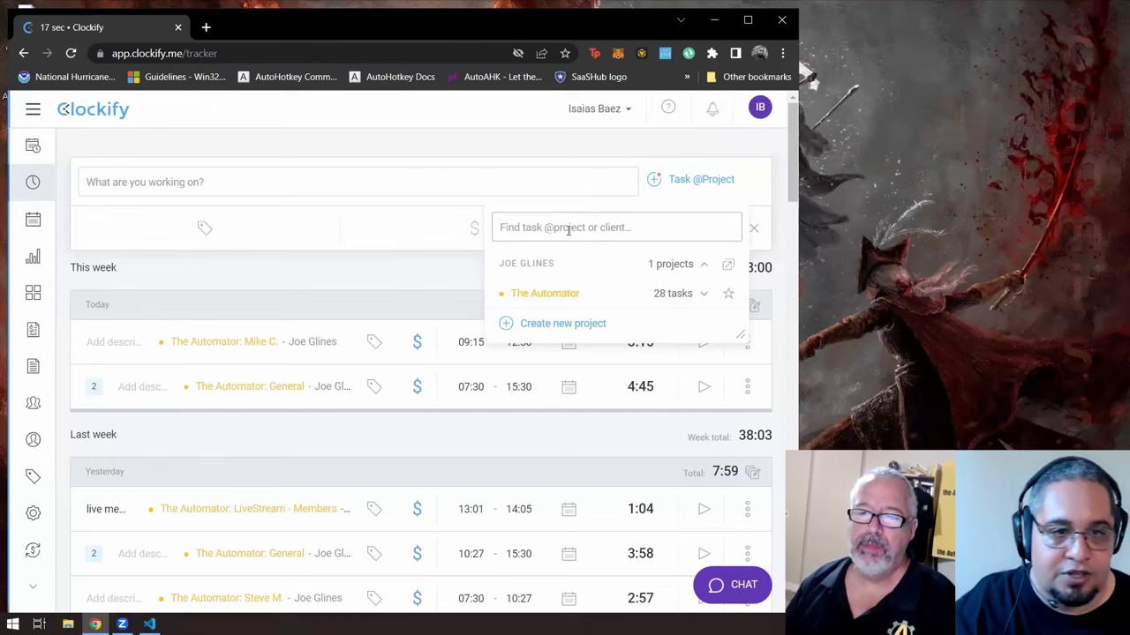
type("mike")
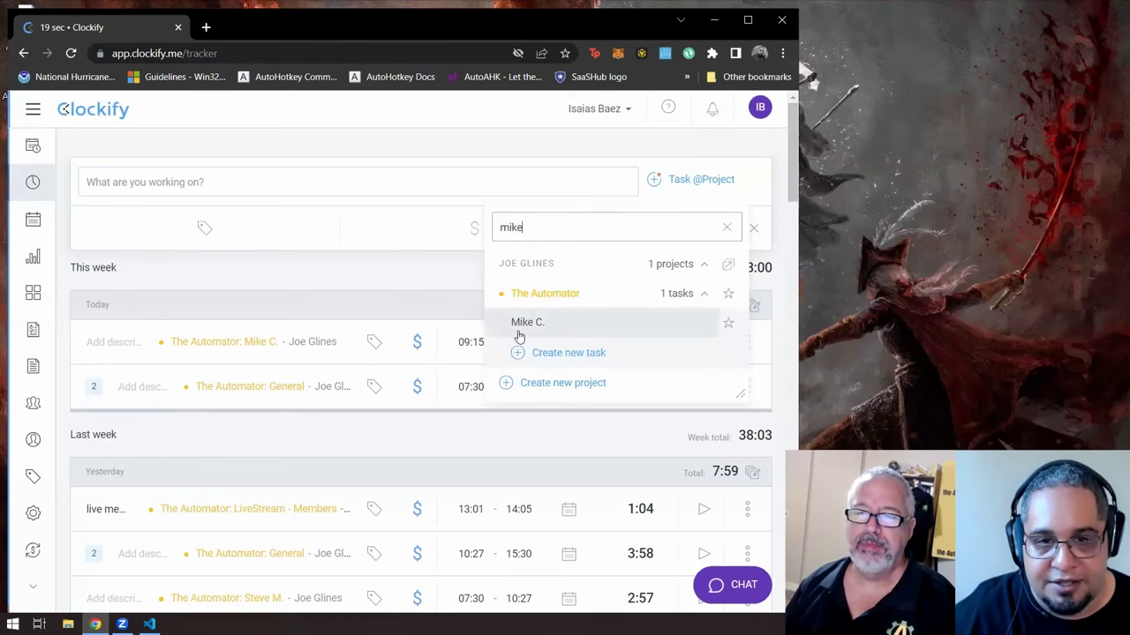
left_click(546, 325)
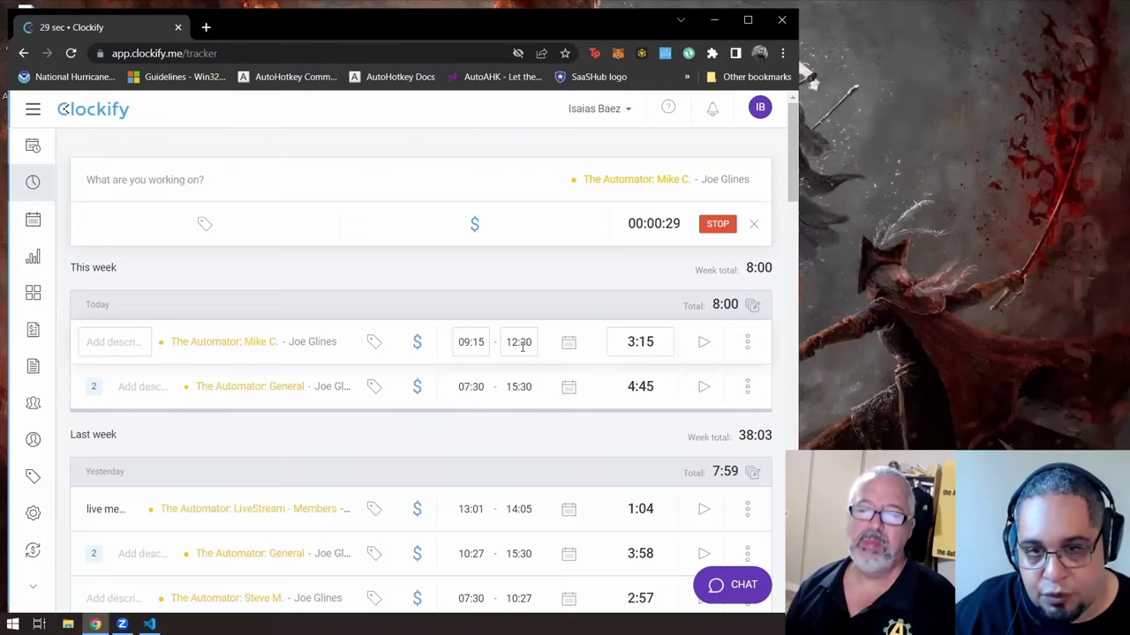
left_click(729, 226)
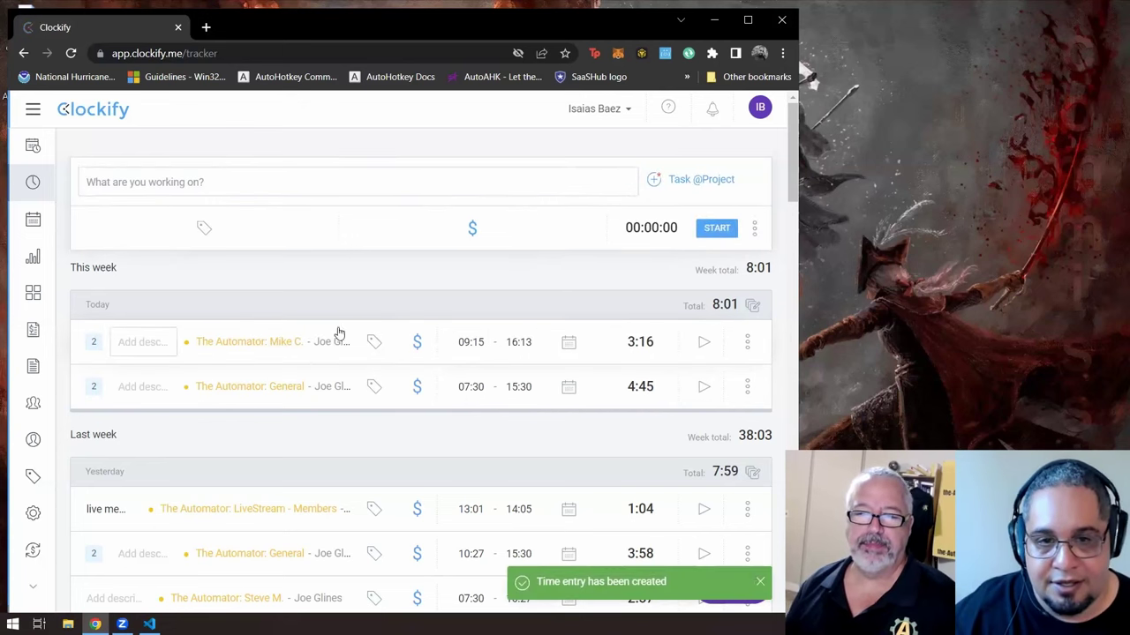
Expand today's grouped entries for that task and delete the 16:12–16:13 time entry.
left_click(94, 342)
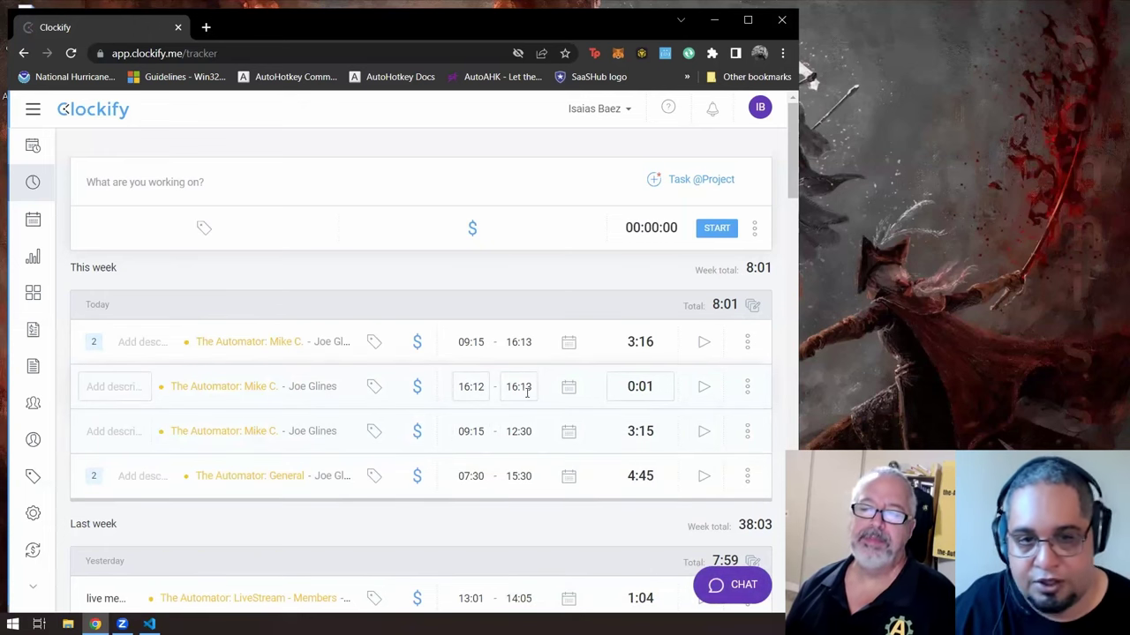
left_click(750, 396)
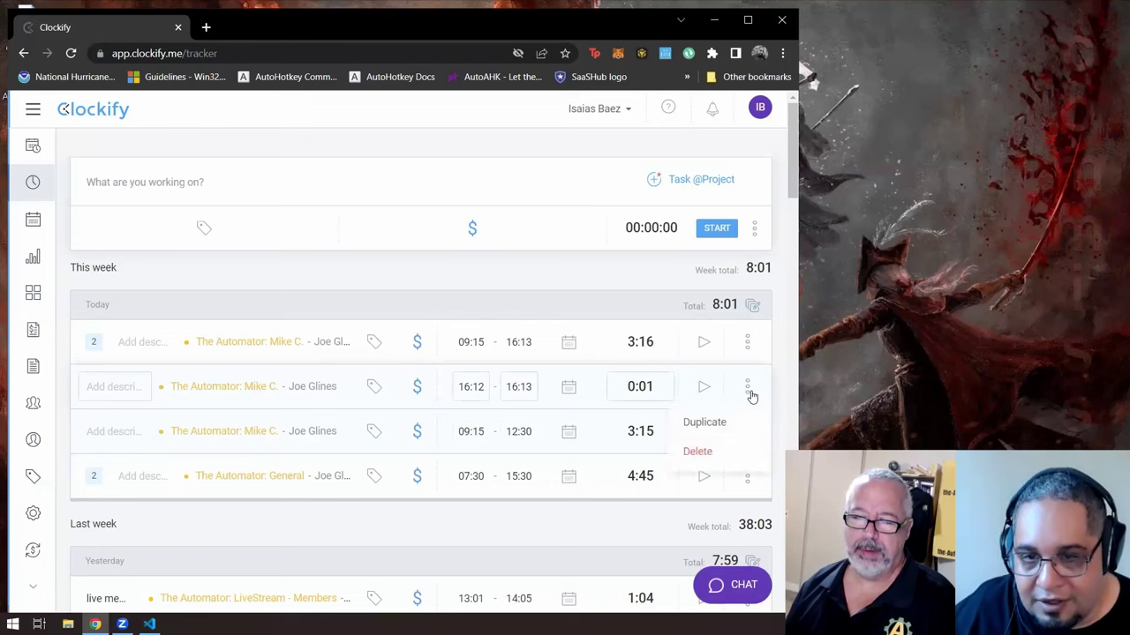
left_click(706, 455)
left_click(534, 406)
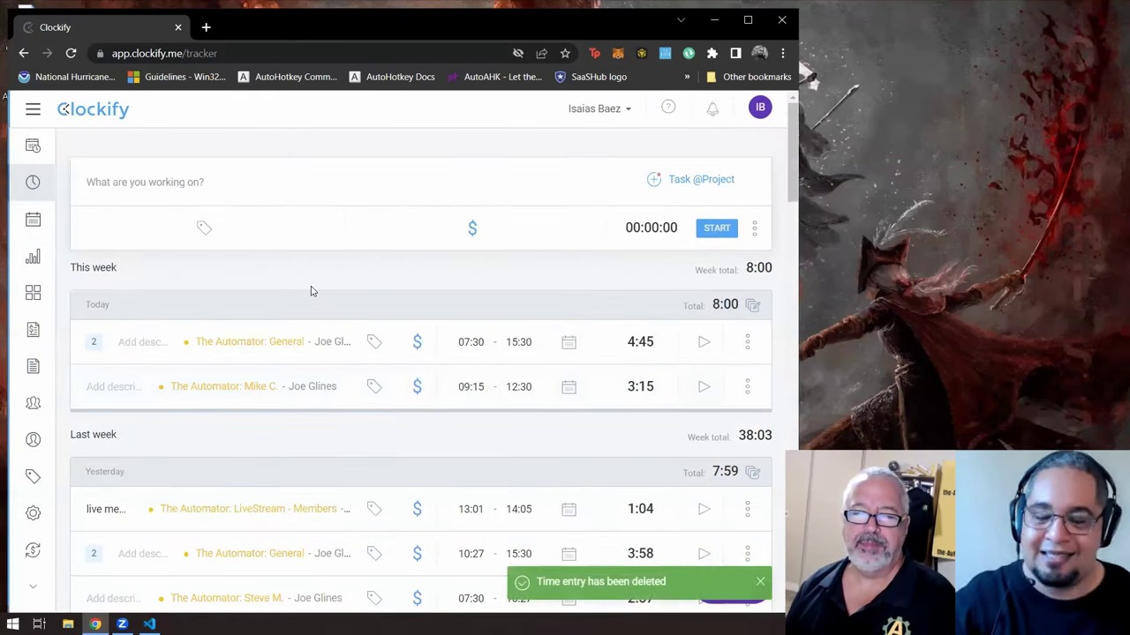
Switch the time tracker to manual entry mode and choose a calendar date for the entry.
left_click(755, 227)
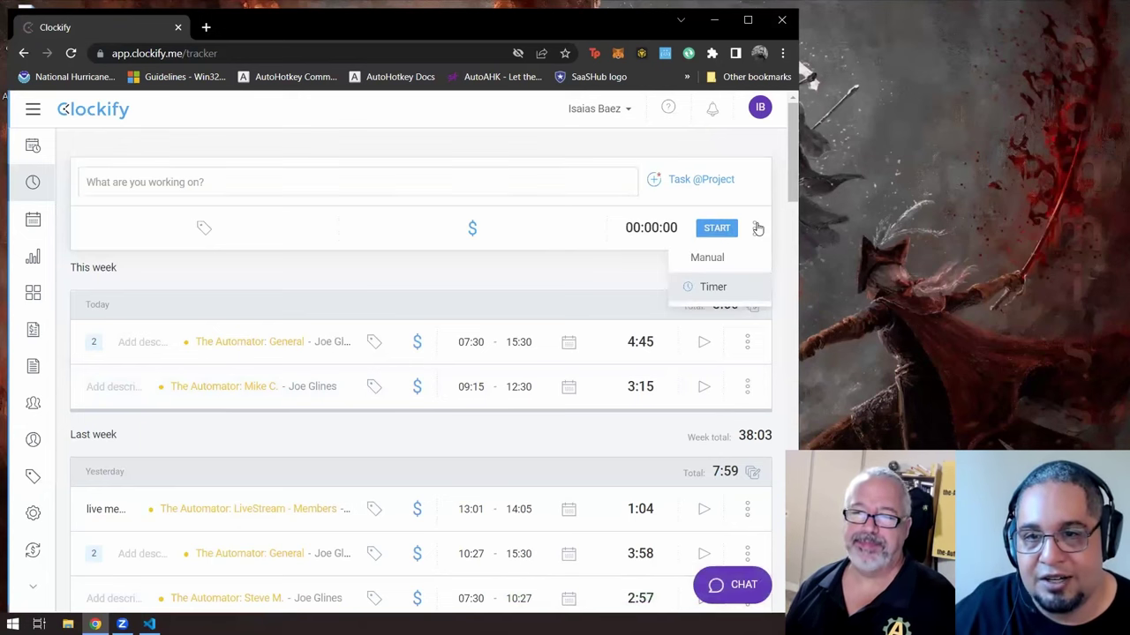
left_click(717, 258)
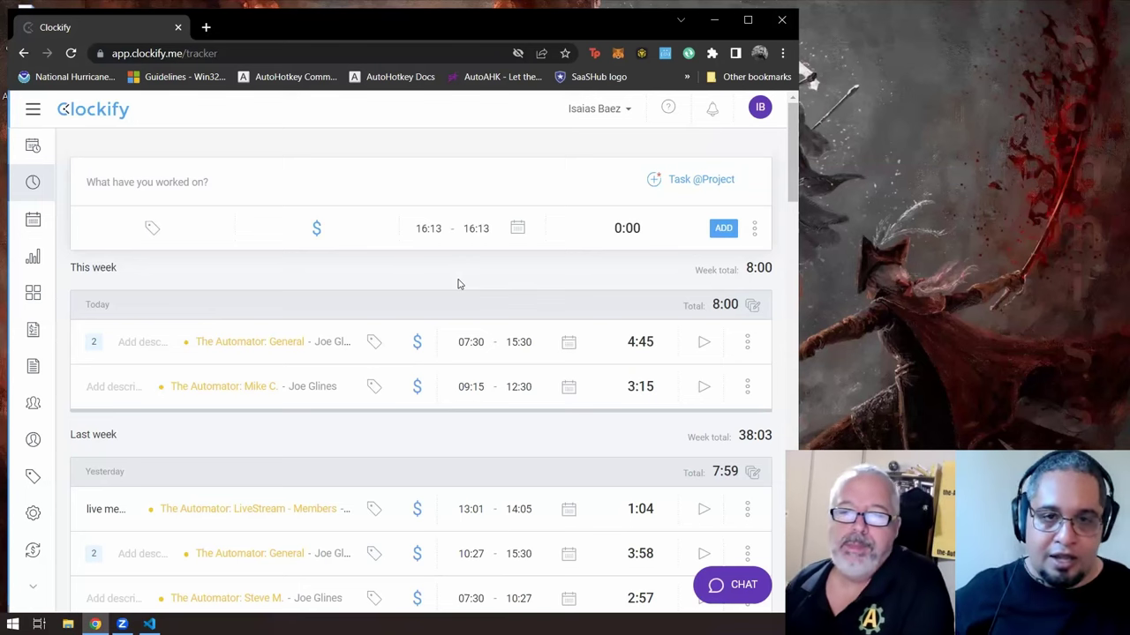
left_click(518, 230)
left_click(584, 364)
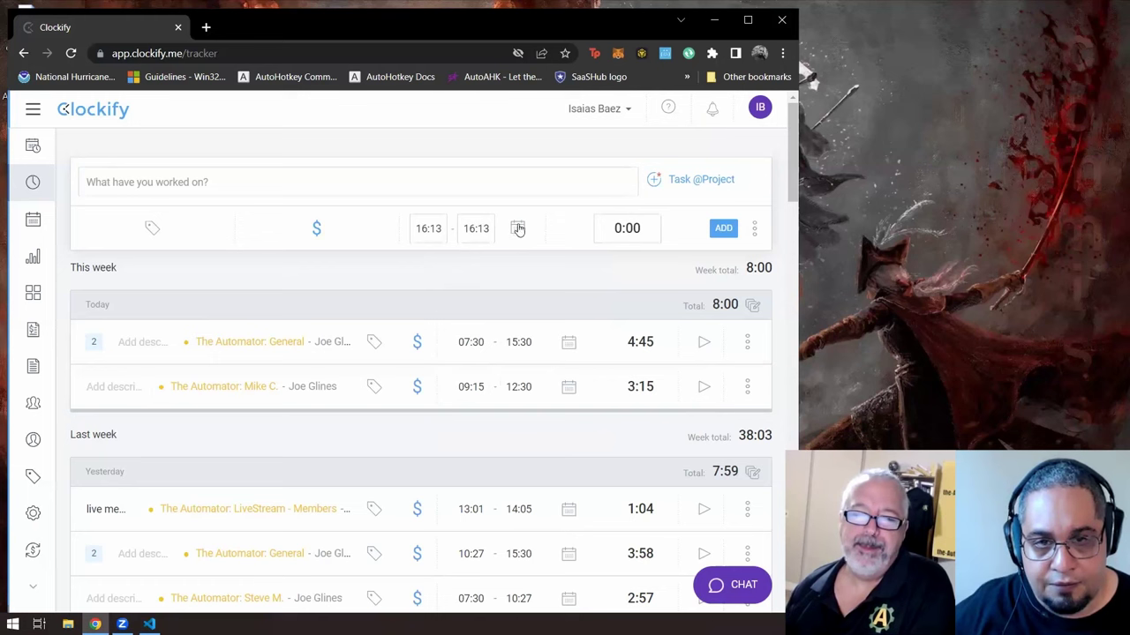
left_click(517, 228)
left_click(590, 363)
Set the manual entry's start time to 13:00 and its end time to 14:00.
left_click(433, 230)
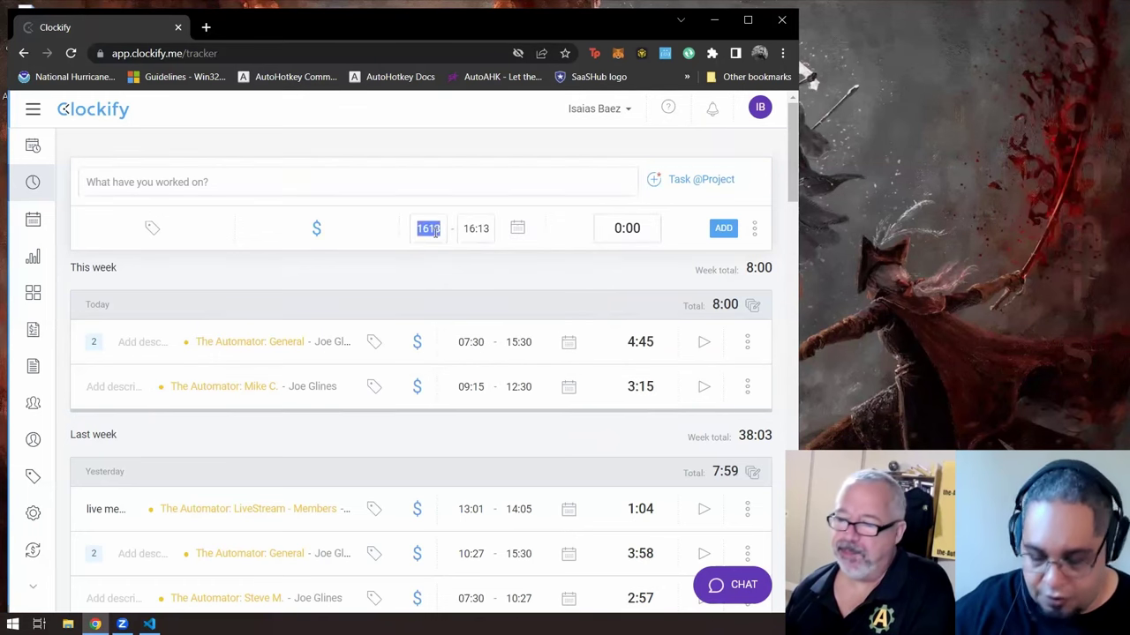
type("13")
key("Tab")
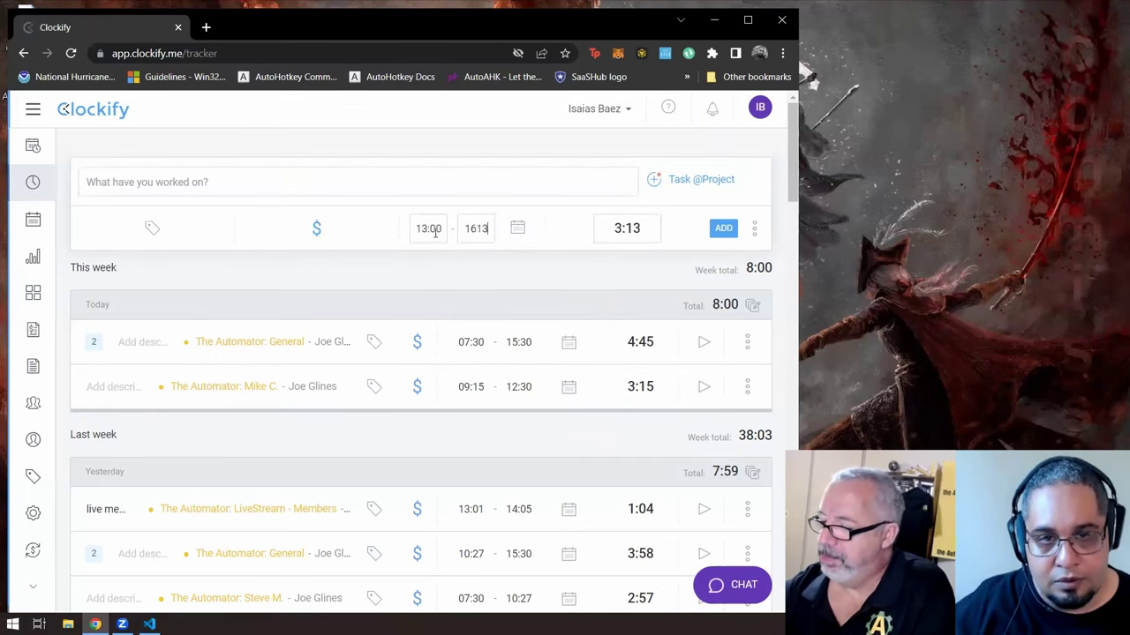
type("1400")
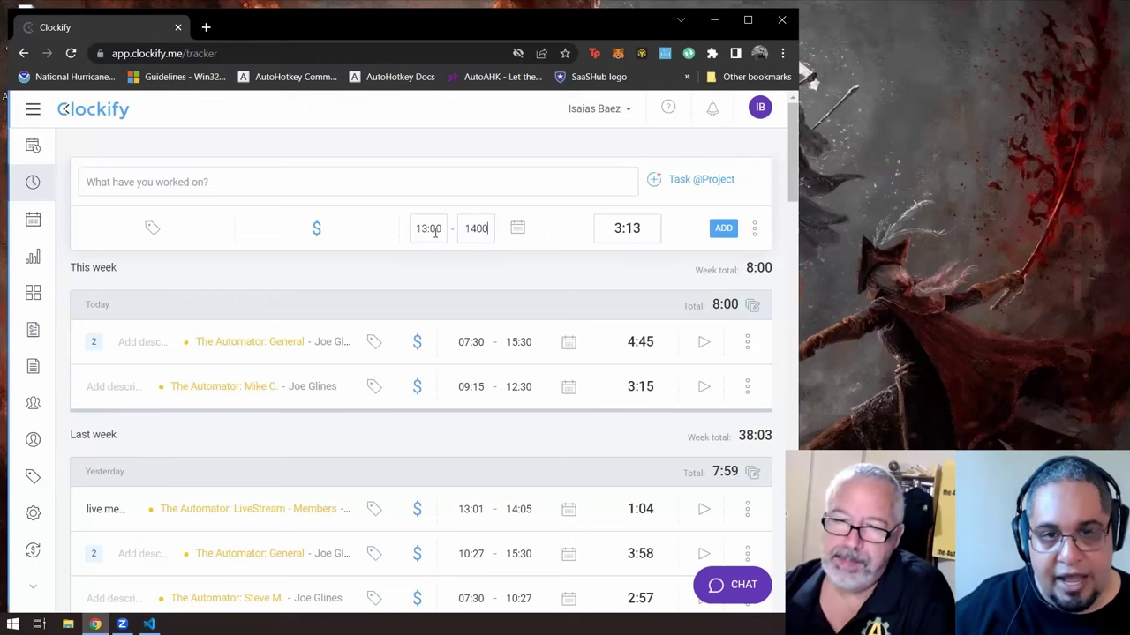
key("Tab")
View the project and task choices for the manual entry, and switch the tracker back to timer mode without adding it.
left_click(616, 180)
left_click(694, 181)
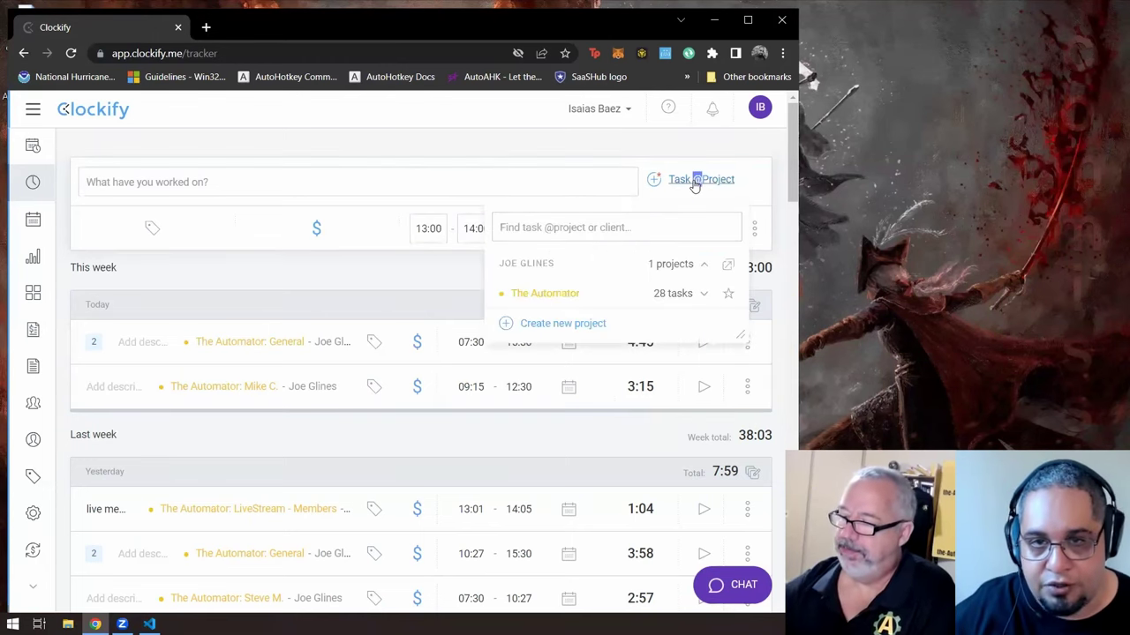
double_click(696, 182)
left_click(713, 182)
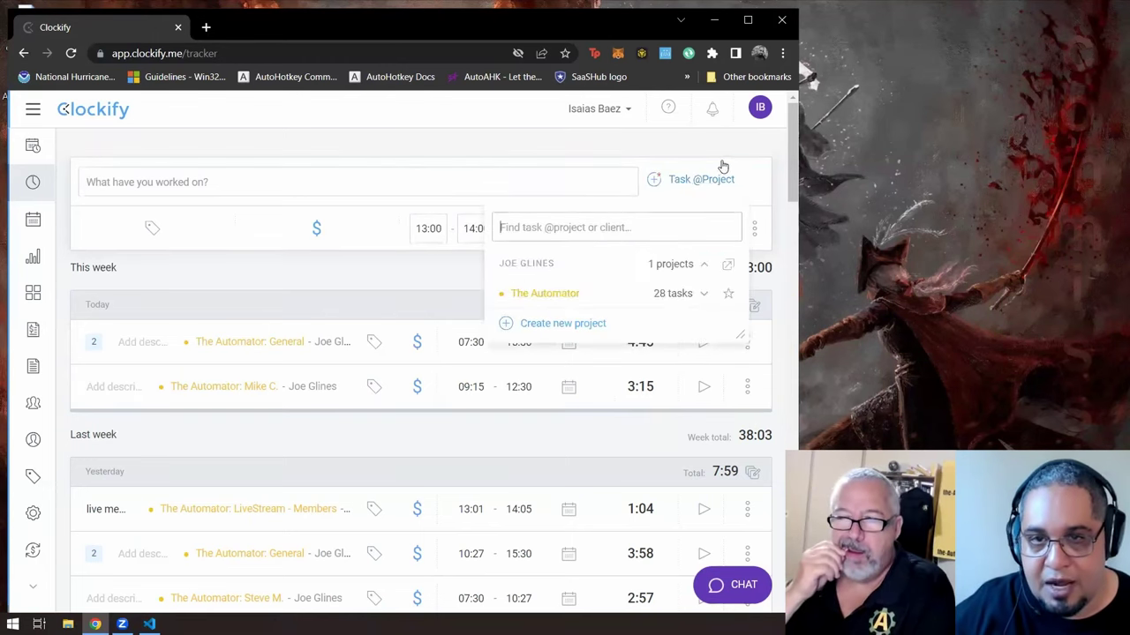
left_click(673, 182)
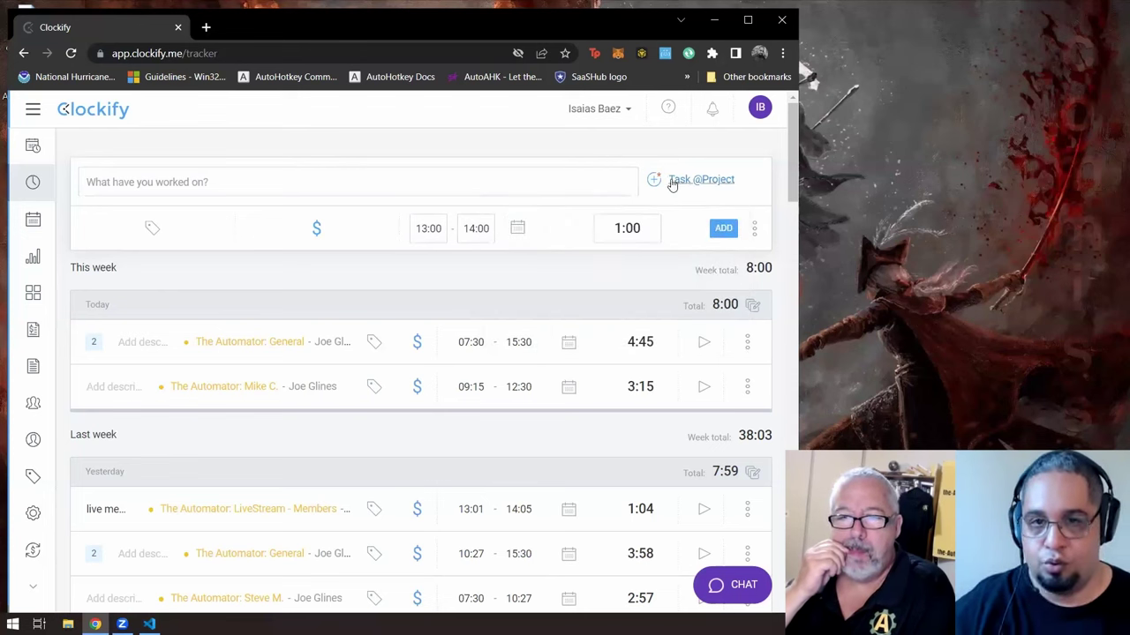
left_click(757, 229)
left_click(713, 287)
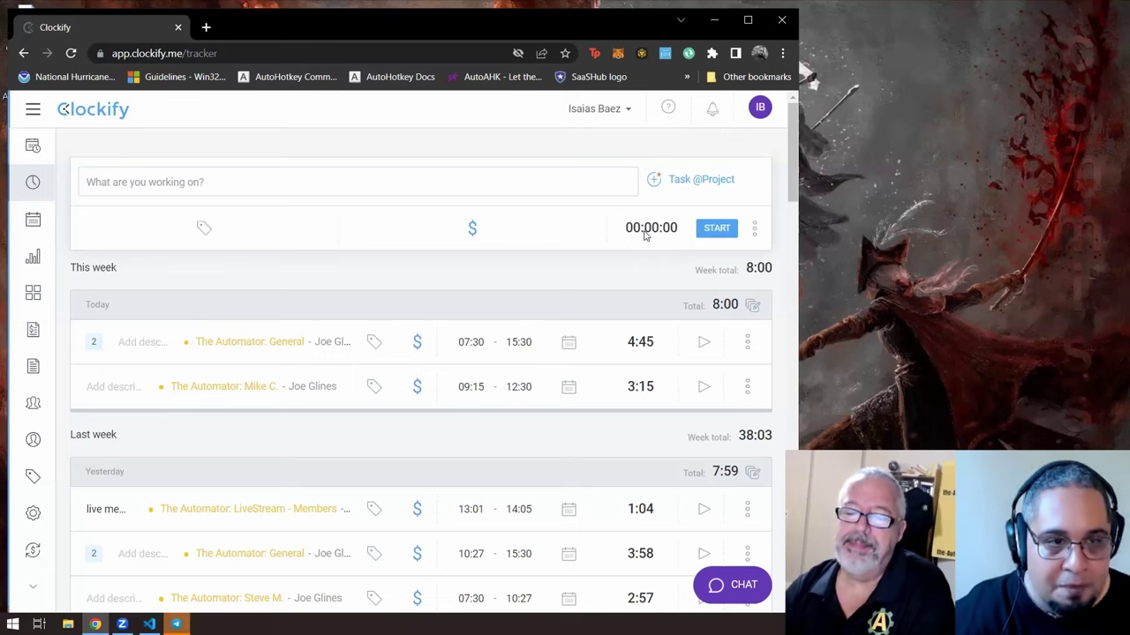
Open the summary time report for this month and examine its daily billability chart, project totals and task filter options.
left_click(32, 259)
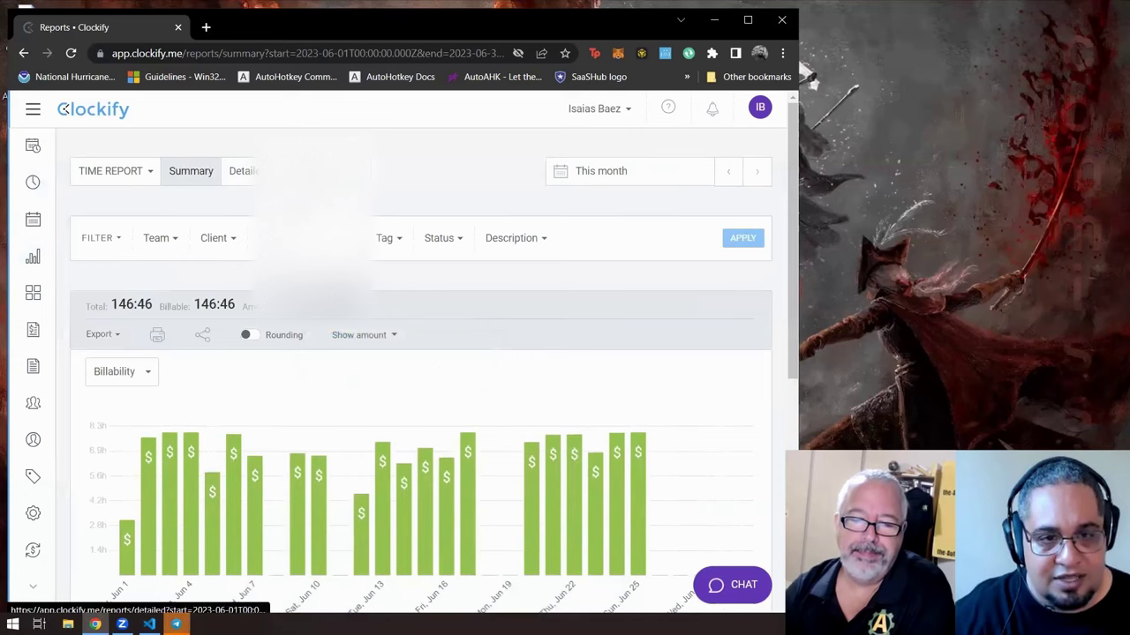
scroll(421, 370, "down", 2)
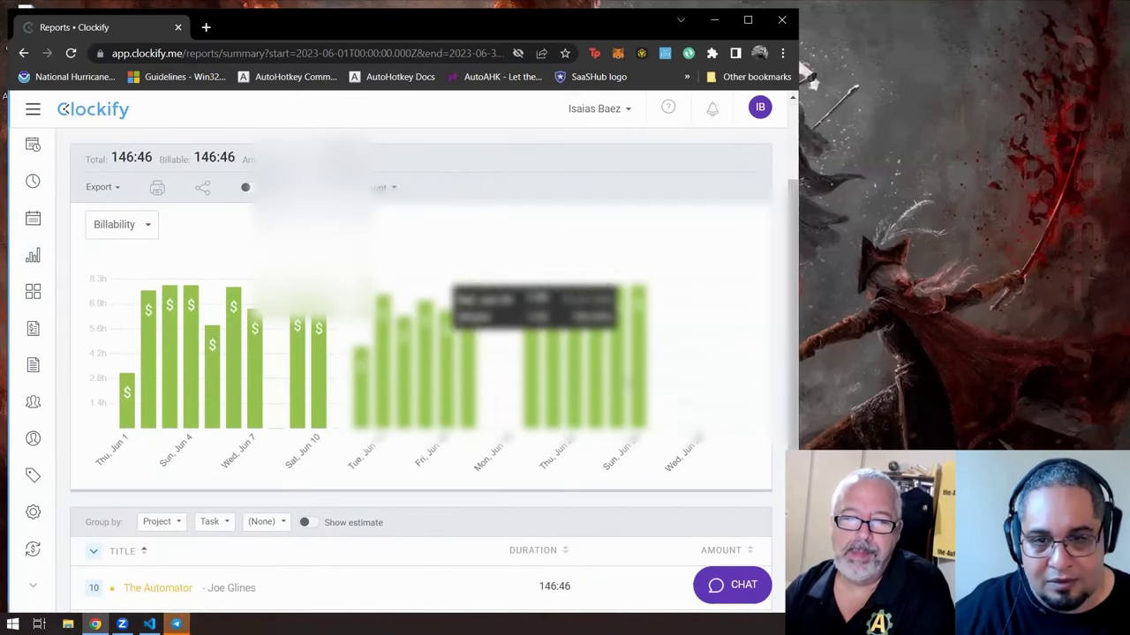
scroll(341, 361, "up", 1)
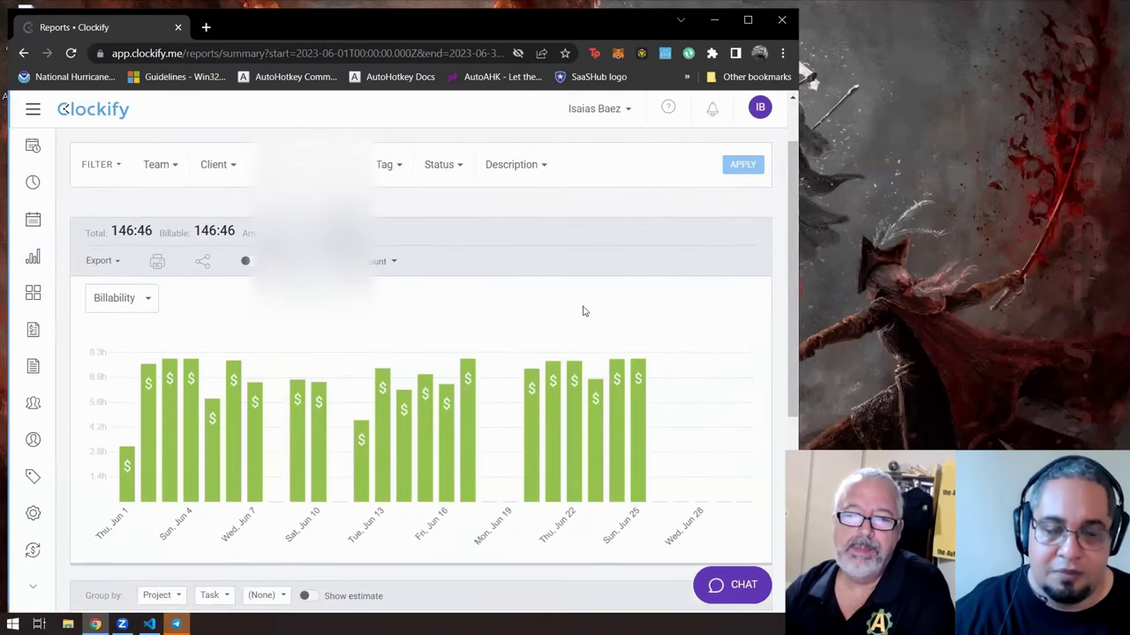
scroll(583, 310, "up", 1)
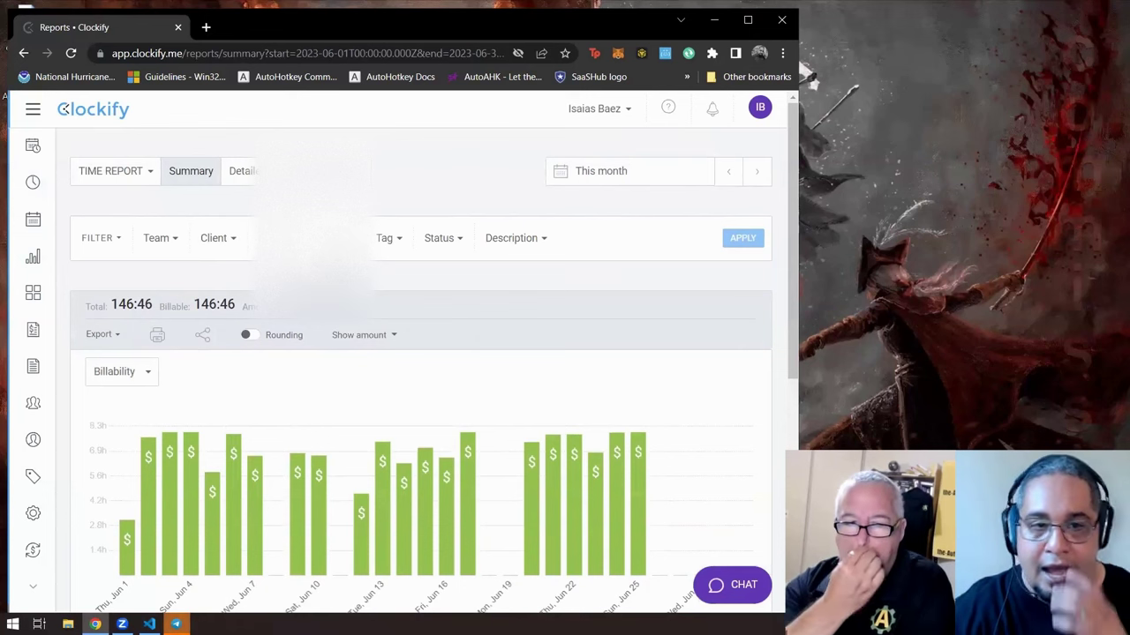
left_click(339, 243)
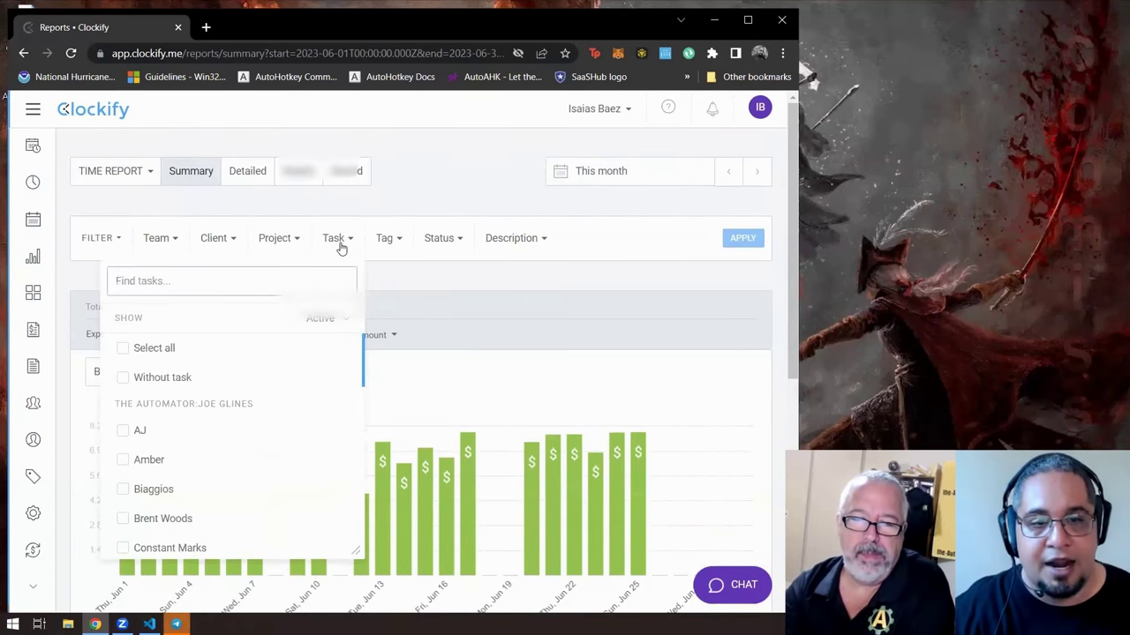
left_click(341, 243)
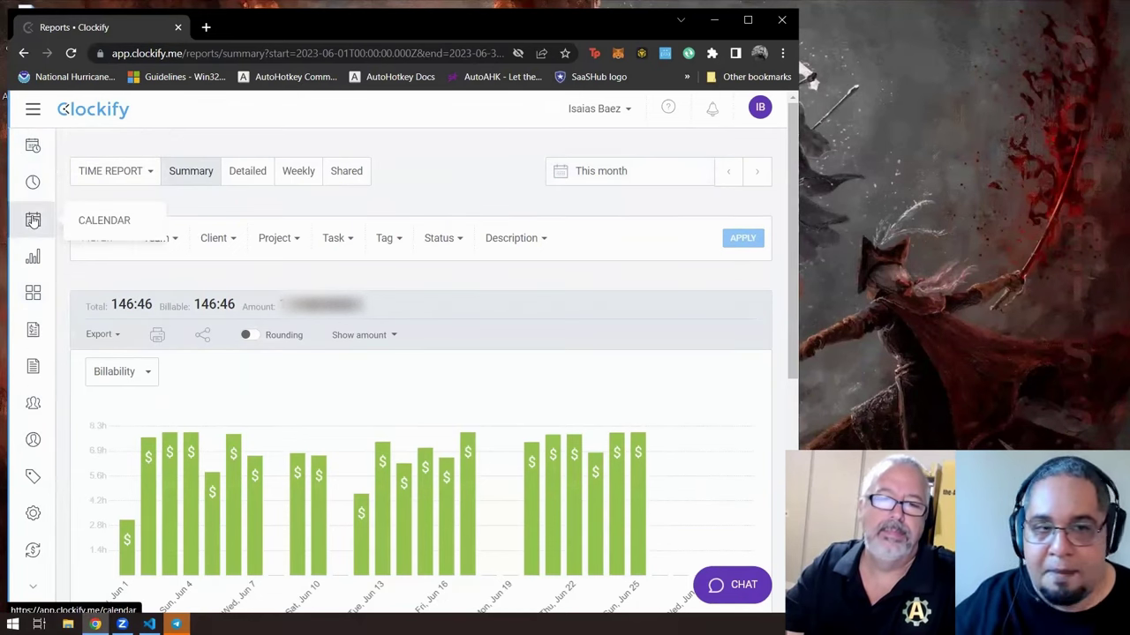
Return to the time tracker and display the available report types.
left_click(34, 183)
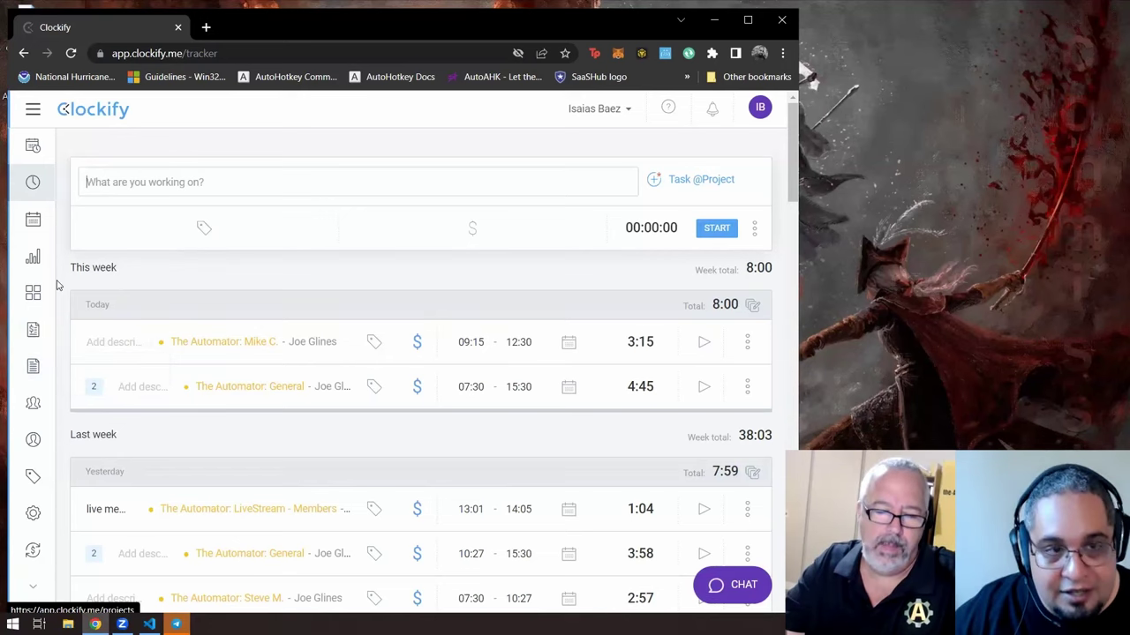
mouse_move(33, 257)
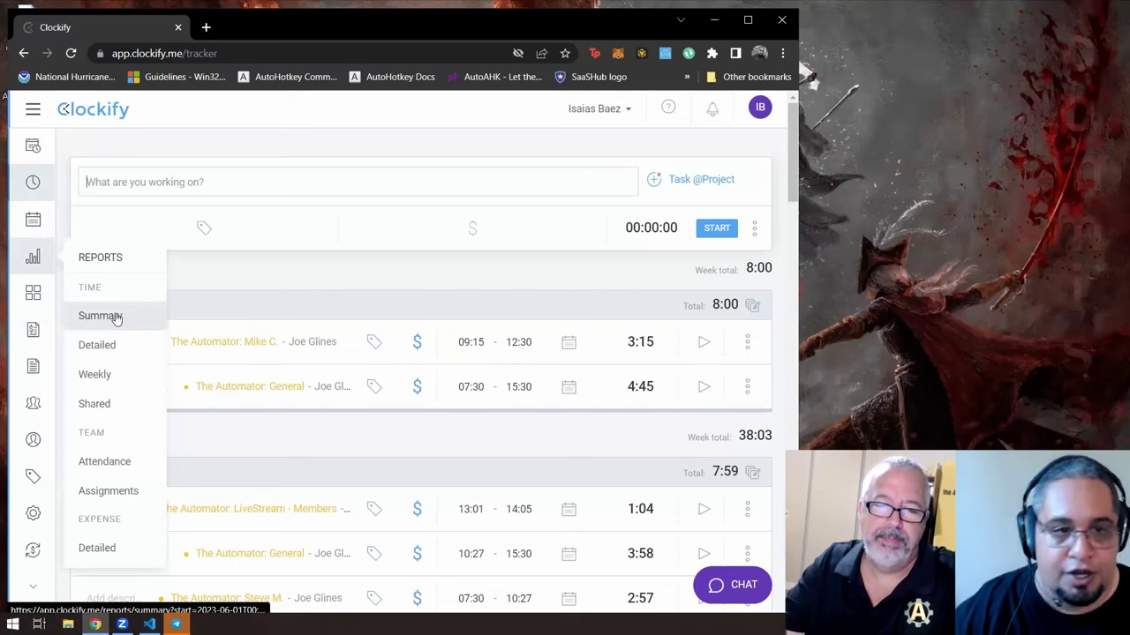